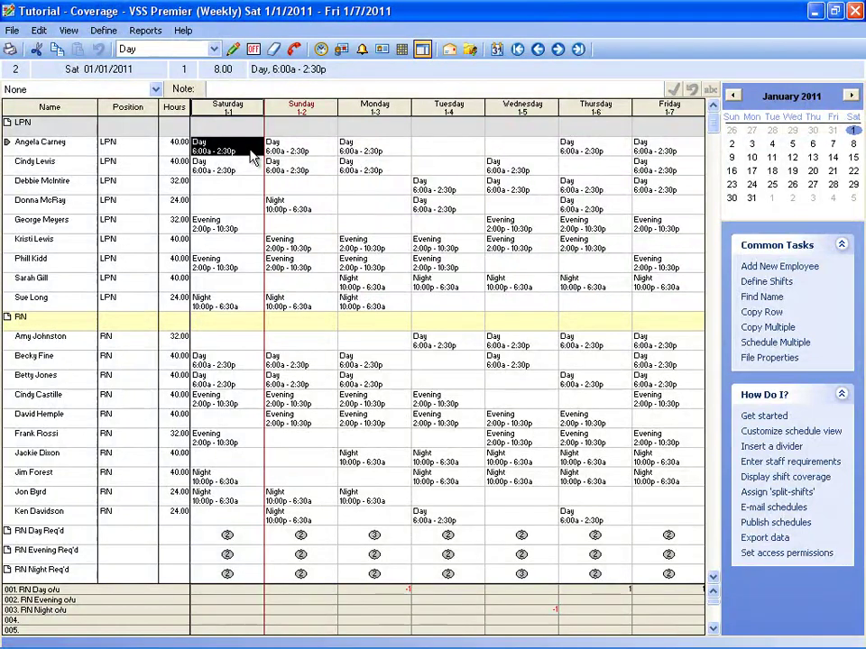
- Assign the existing query 001 - LPN Day Shift to highlighter Pen 1 and apply it to the schedule
left_click(403, 51)
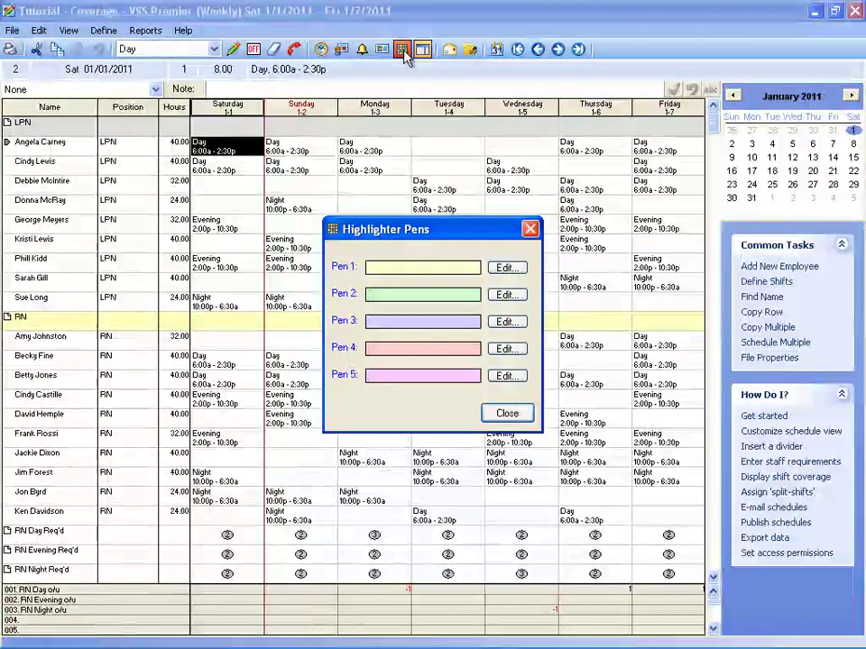
left_click(505, 268)
left_click(508, 330)
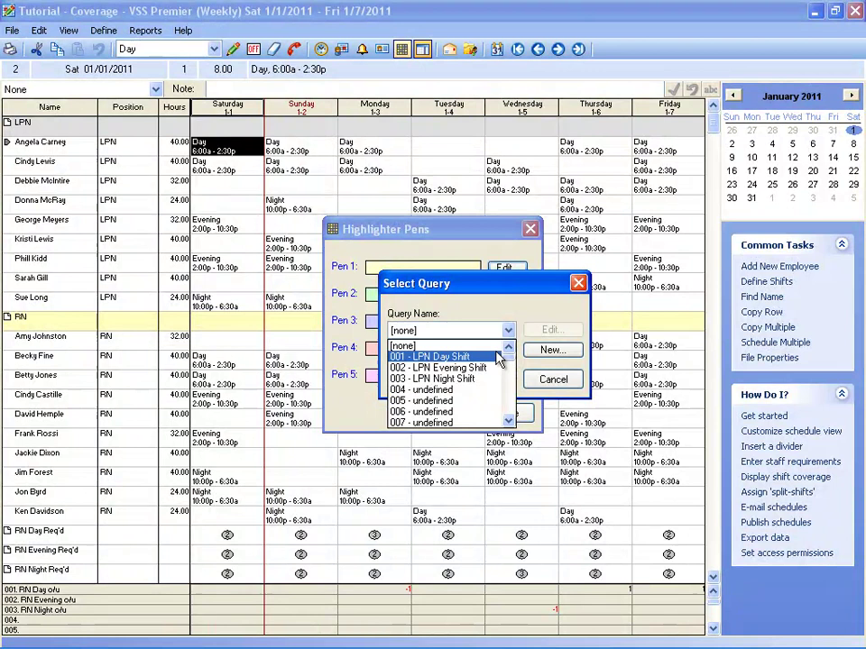
left_click(500, 358)
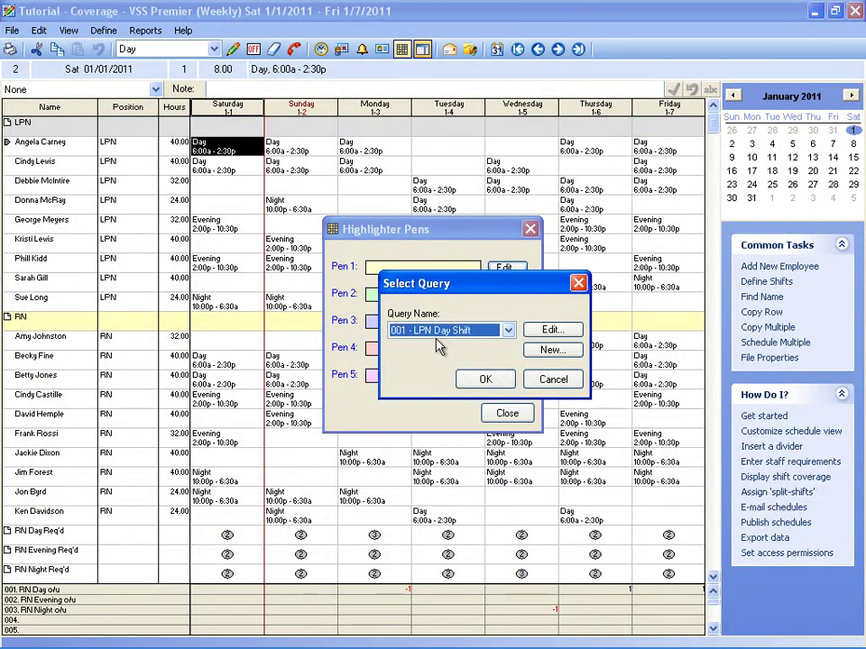
left_click(485, 379)
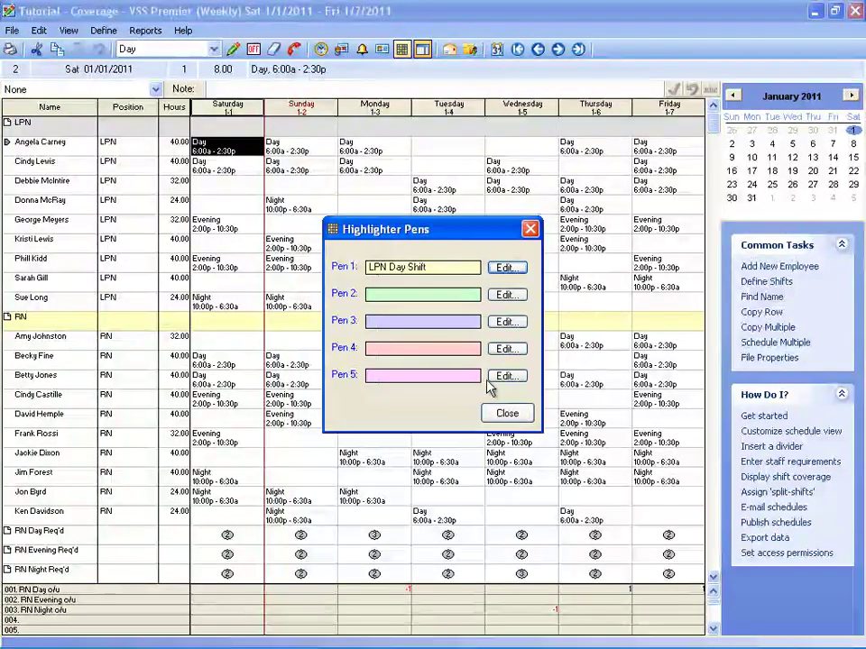
left_click(505, 416)
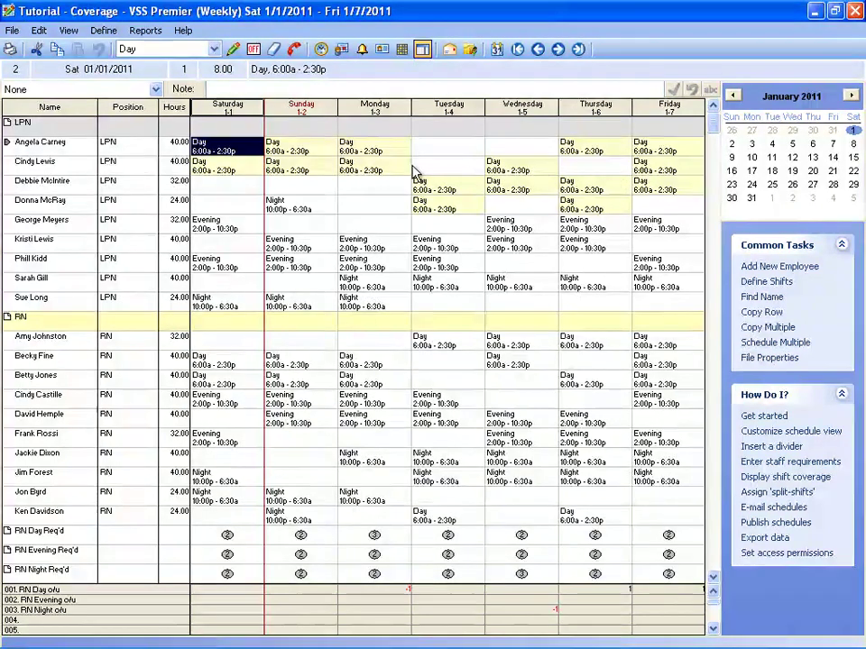
- Start a new query for highlighter Pen 2 and title it RN Day Shift
left_click(402, 50)
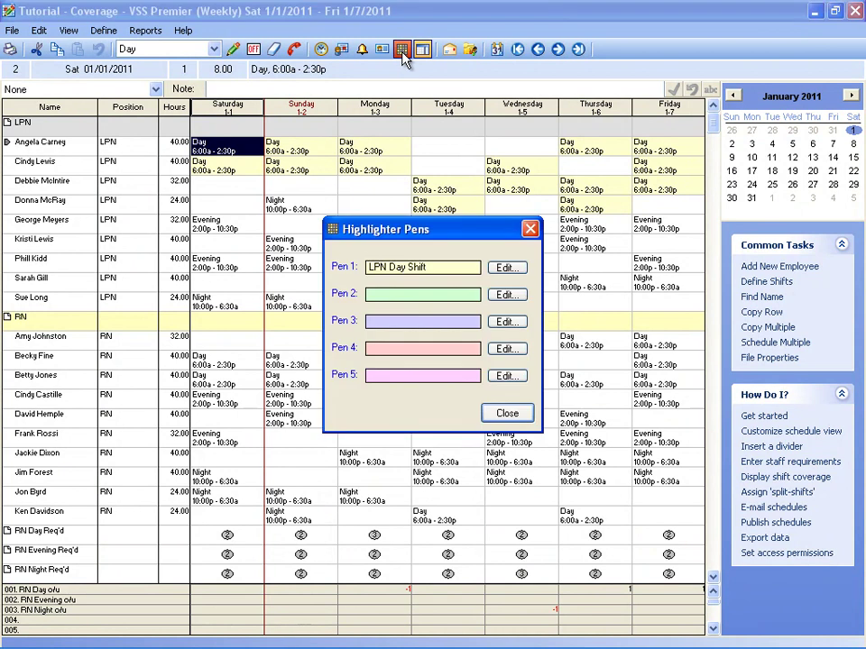
left_click(495, 301)
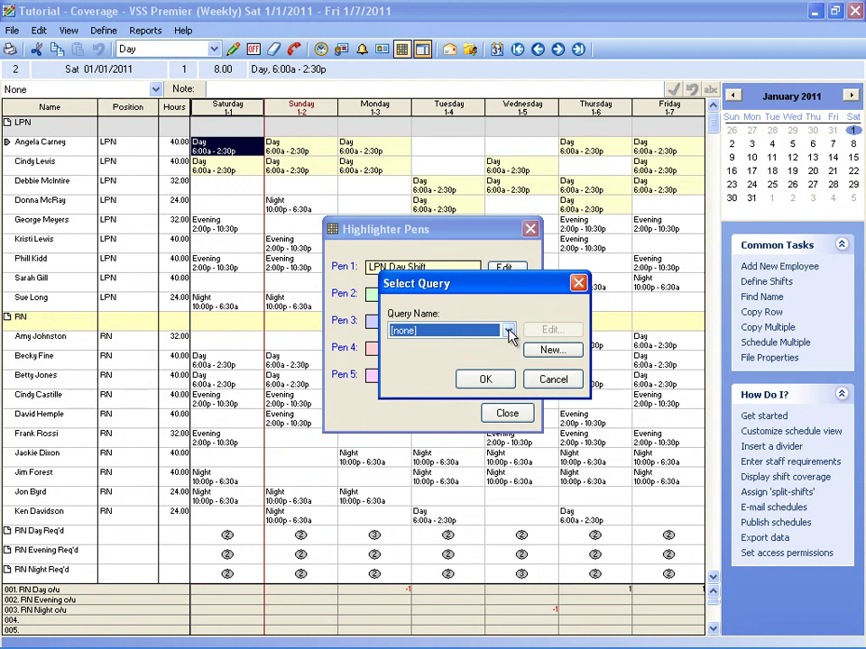
left_click(509, 332)
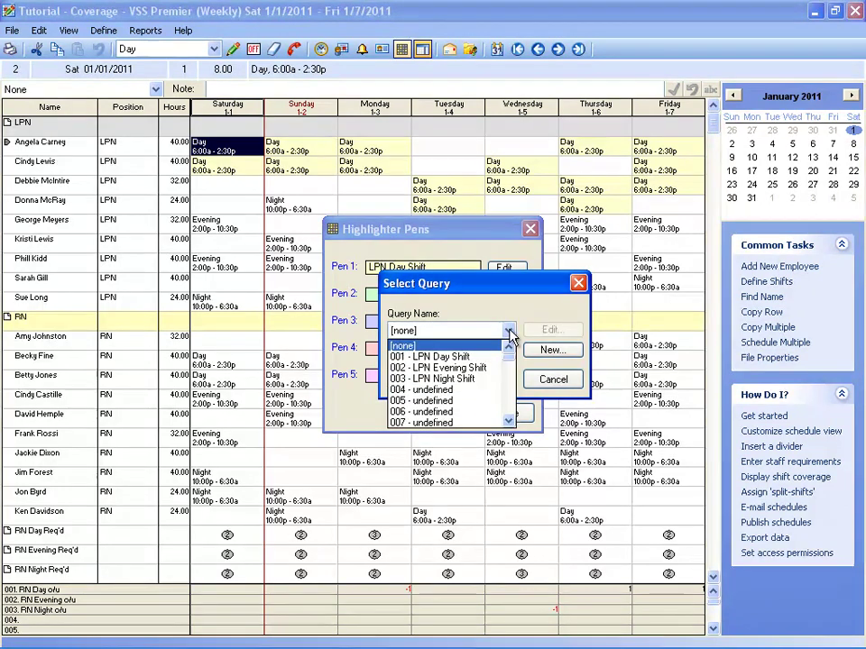
left_click(511, 332)
left_click(548, 350)
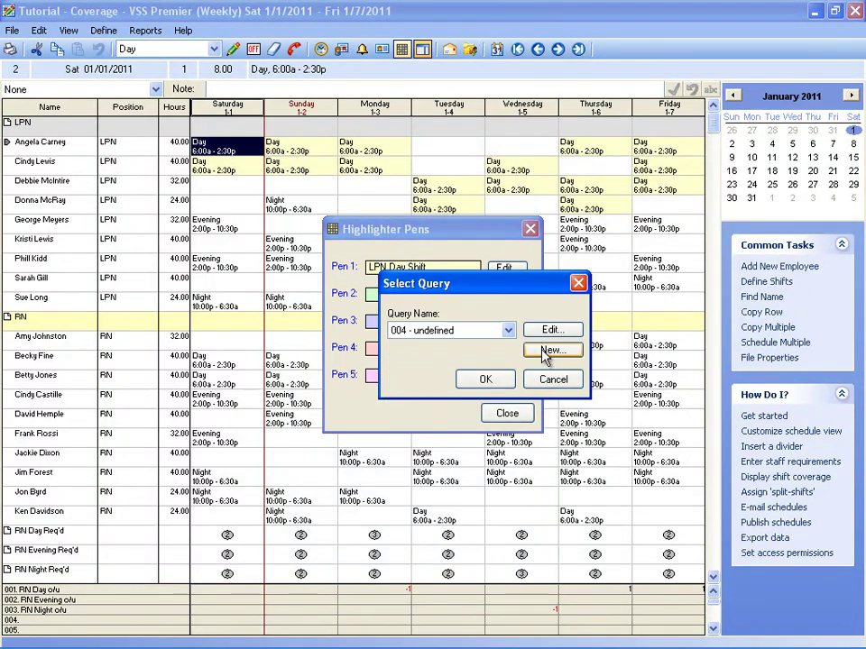
type("RN")
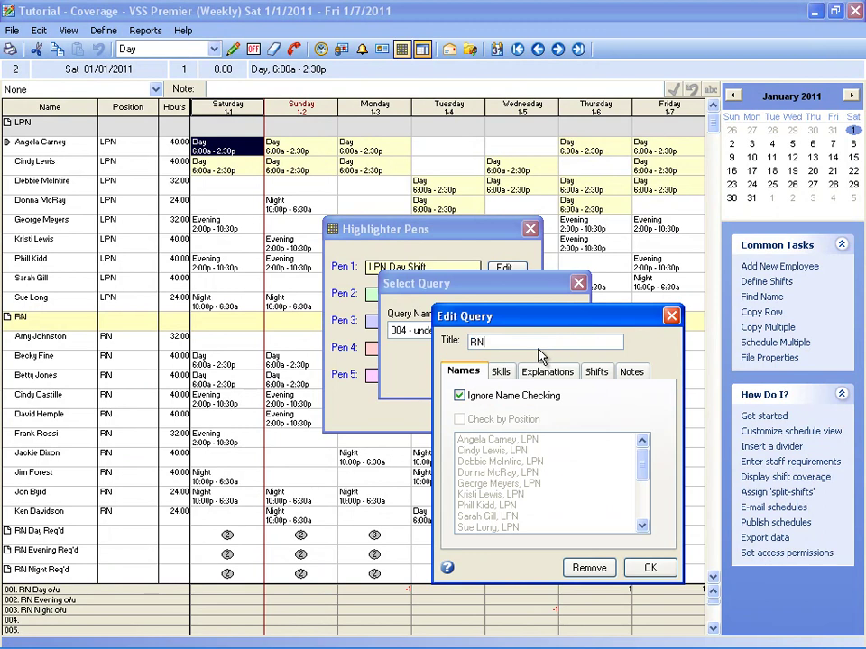
type(" Day Shift")
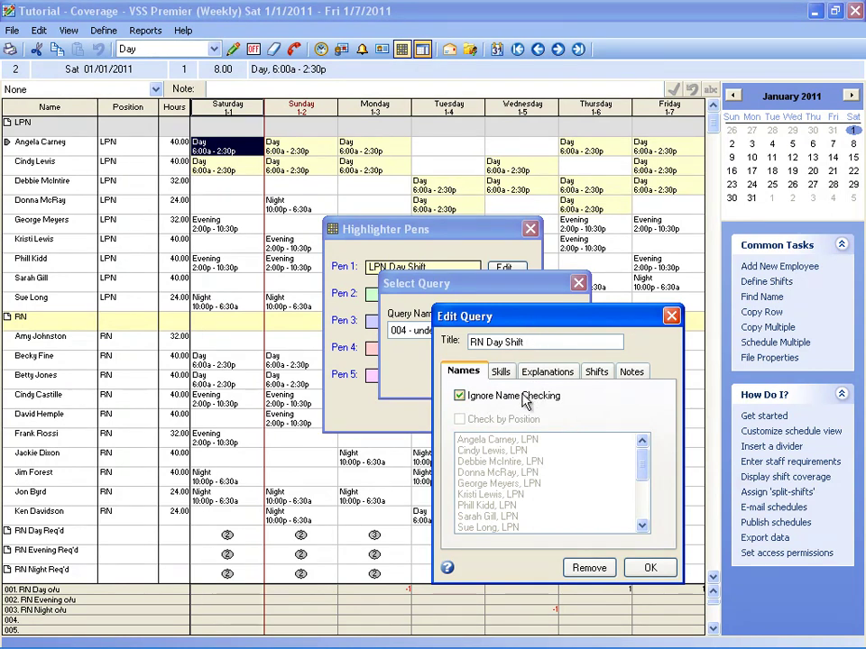
- Turn off Ignore Name Checking and have the query check by position for RN only
left_click(525, 399)
left_click(525, 423)
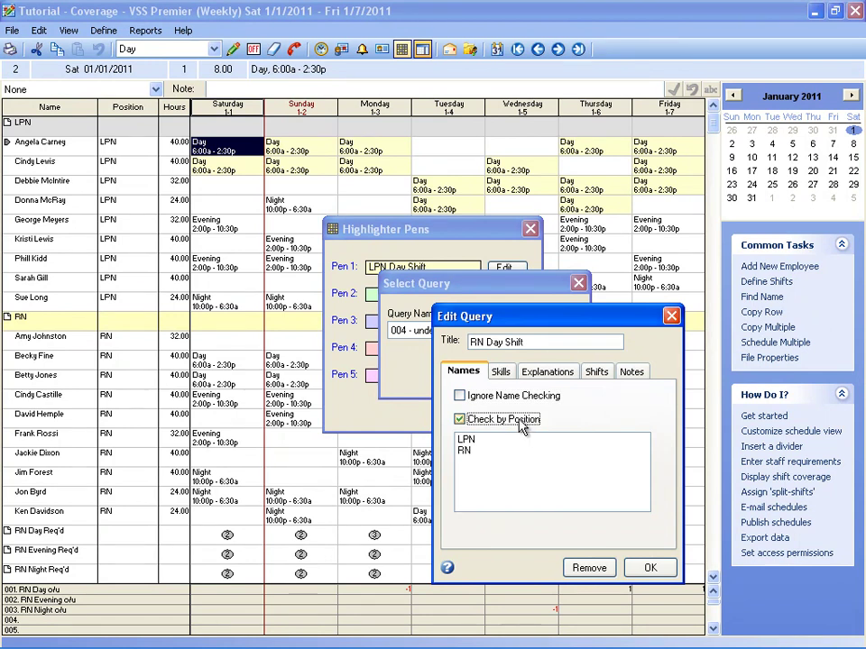
left_click(469, 450)
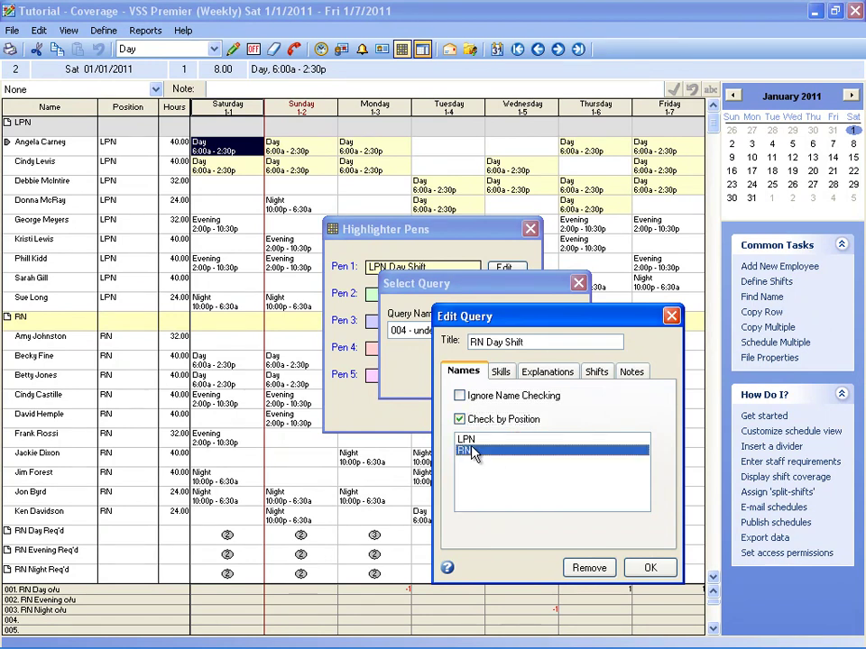
- Turn off Ignore Shift Checking, limit the query to the Day shift, and apply it to highlighter Pen 2
left_click(498, 377)
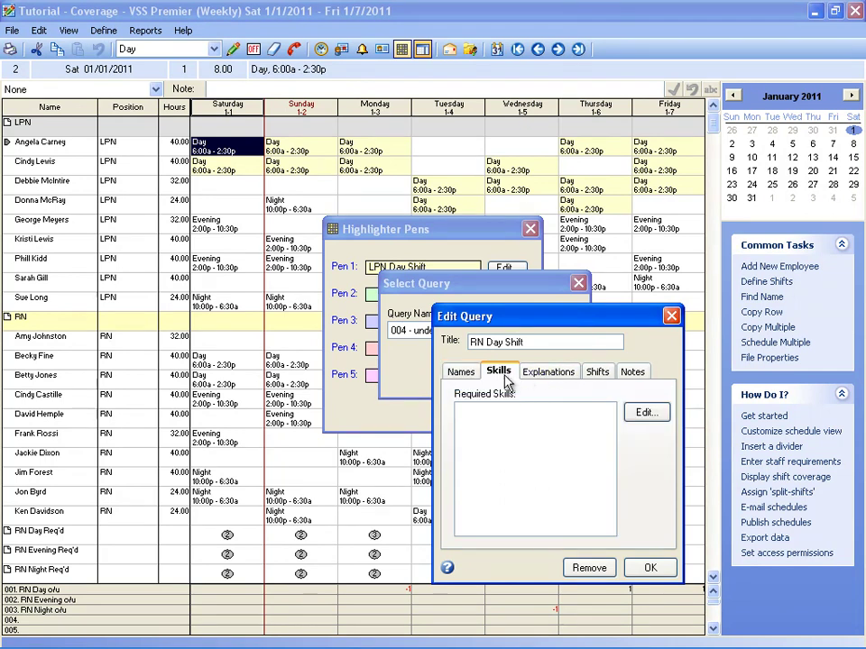
left_click(542, 378)
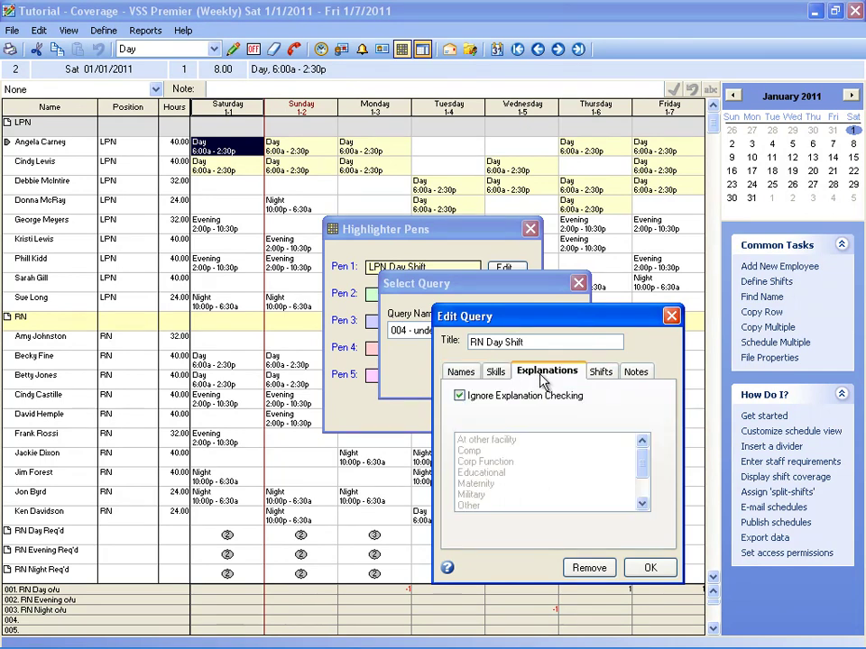
left_click(600, 377)
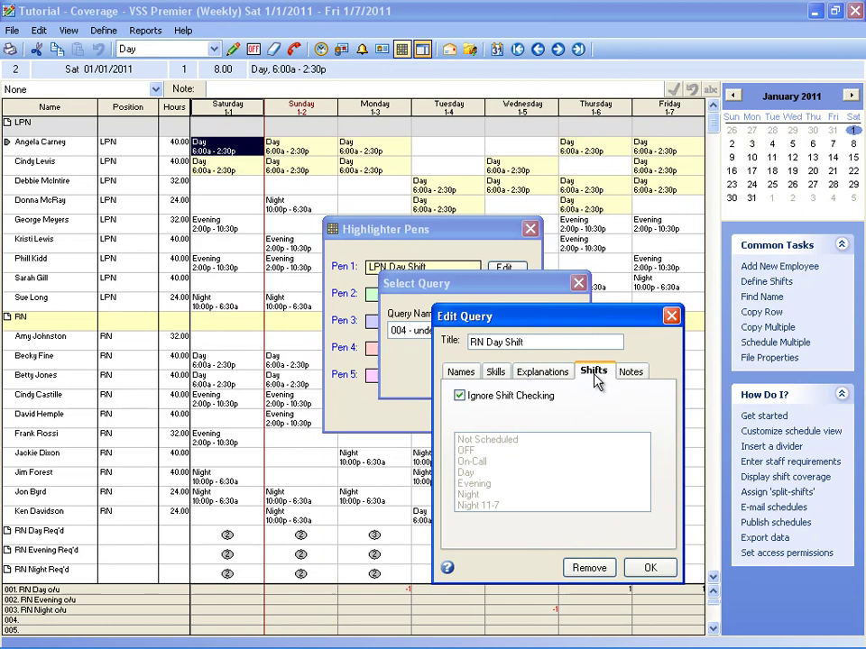
left_click(541, 397)
left_click(490, 475)
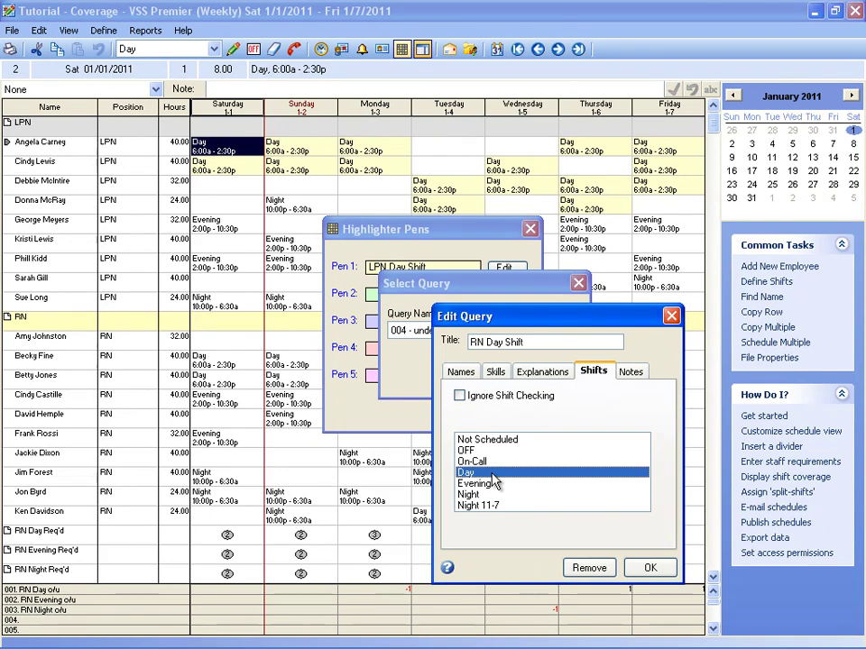
left_click(649, 567)
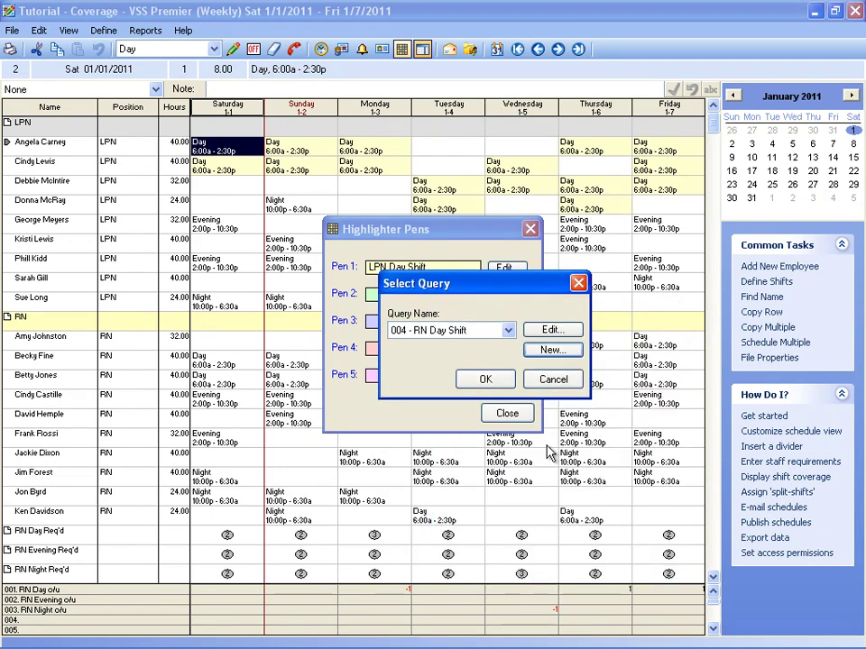
left_click(485, 379)
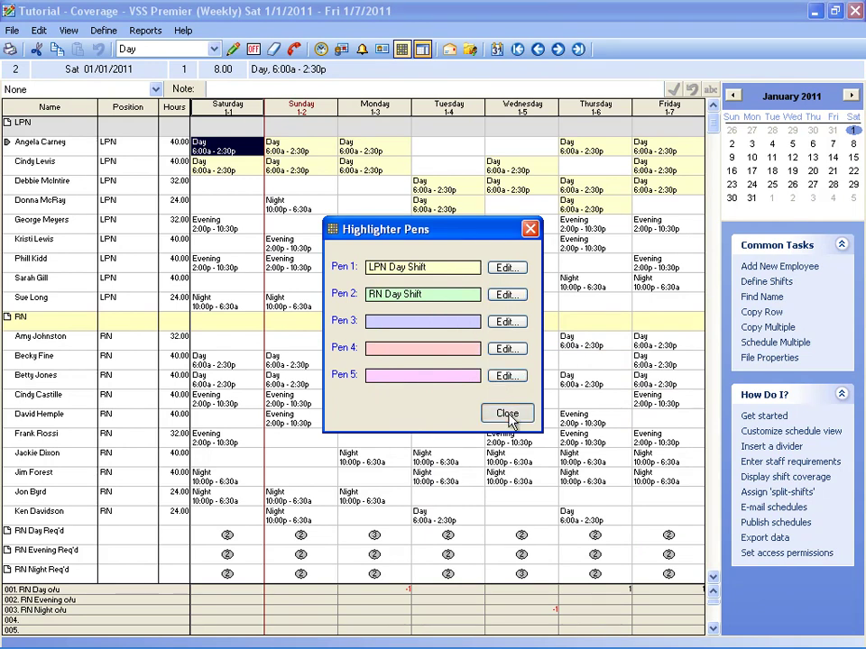
left_click(506, 414)
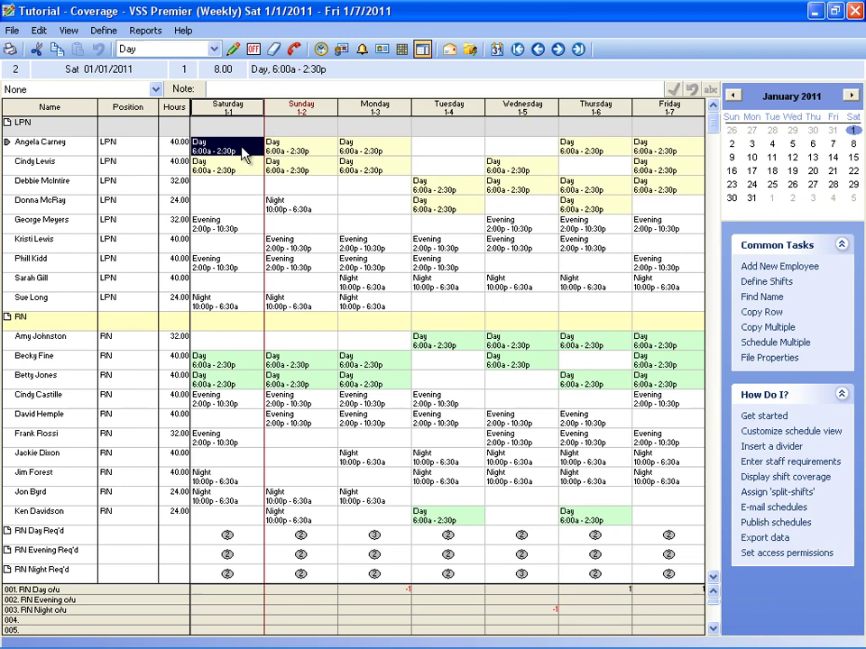
- Open the Scheduling Assistant for Saturday 1-1 and move its window clear of the top LPN rows
left_click(342, 52)
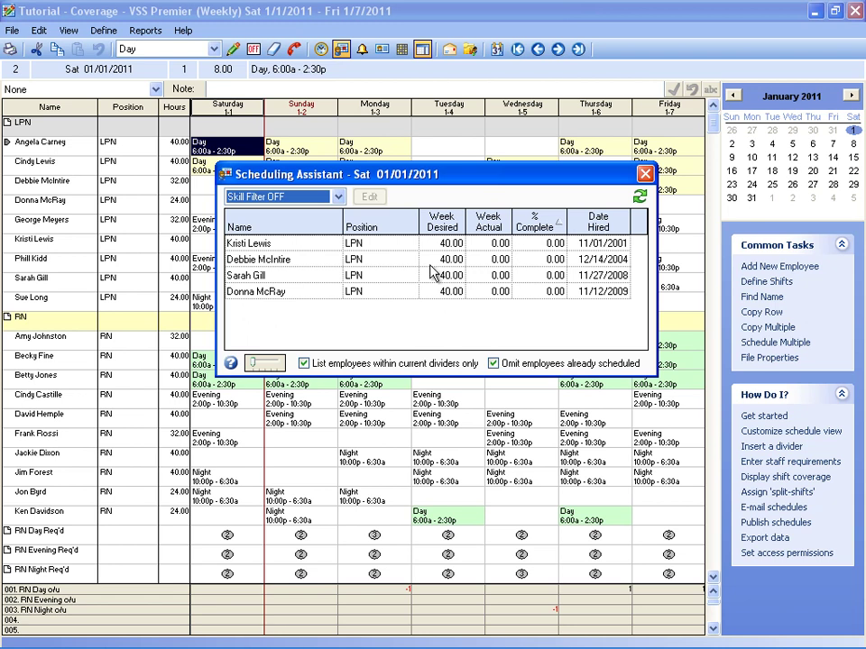
left_click_drag(401, 181, 387, 249)
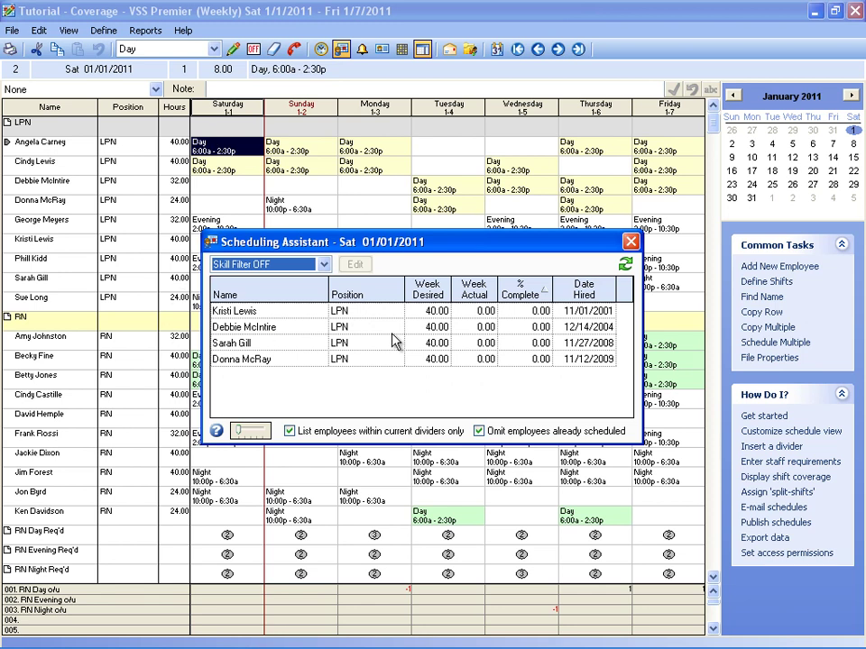
left_click_drag(334, 245, 379, 239)
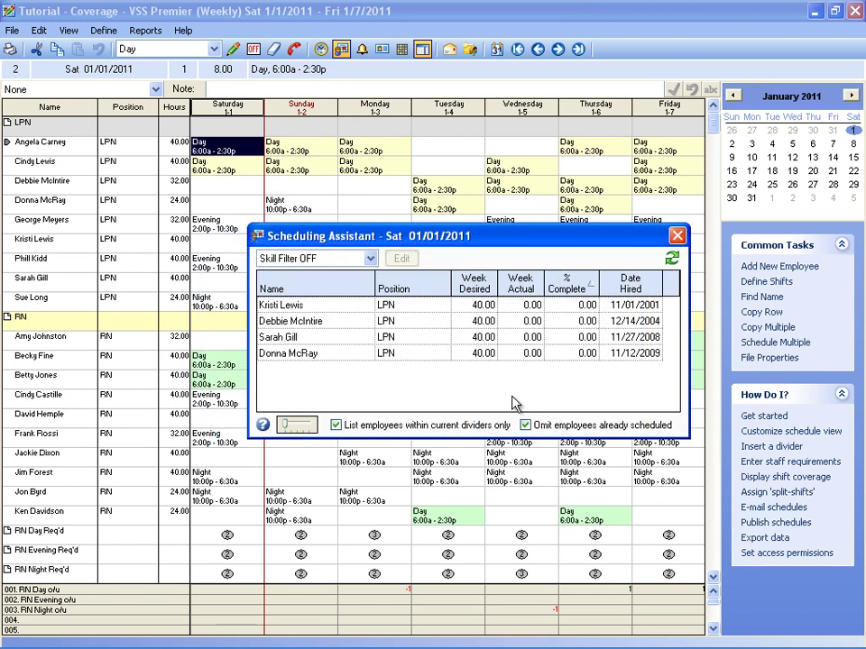
- Check the available LPNs in the Scheduling Assistant for Sunday 1-2, Monday 1-3 and Tuesday 1-4
left_click(293, 156)
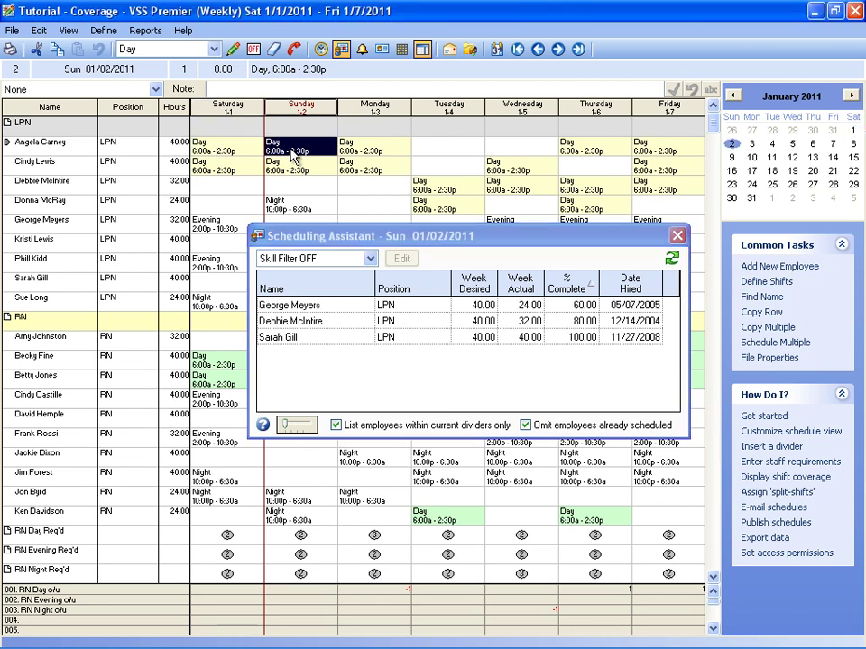
left_click(358, 152)
left_click(455, 152)
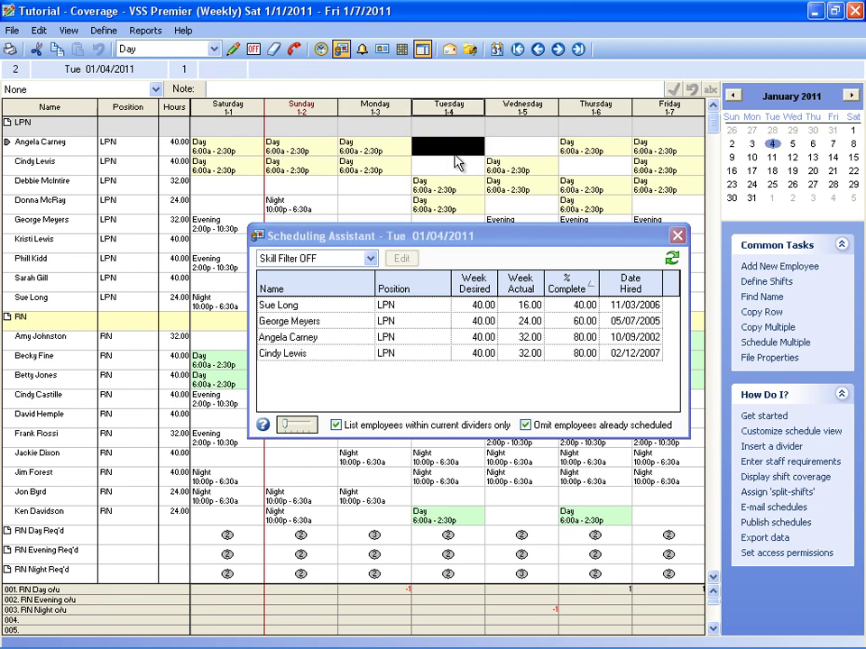
left_click(462, 244)
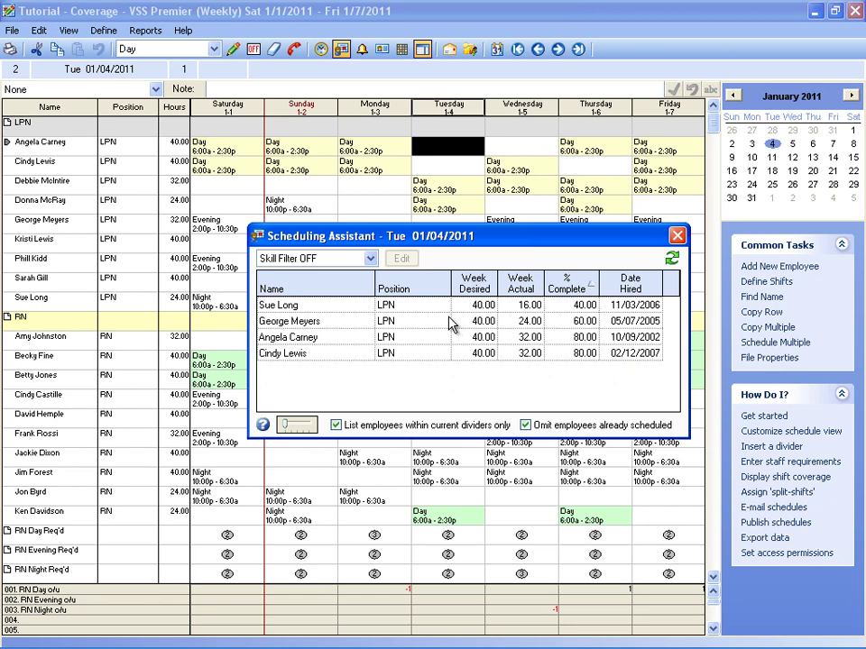
left_click_drag(433, 239, 458, 253)
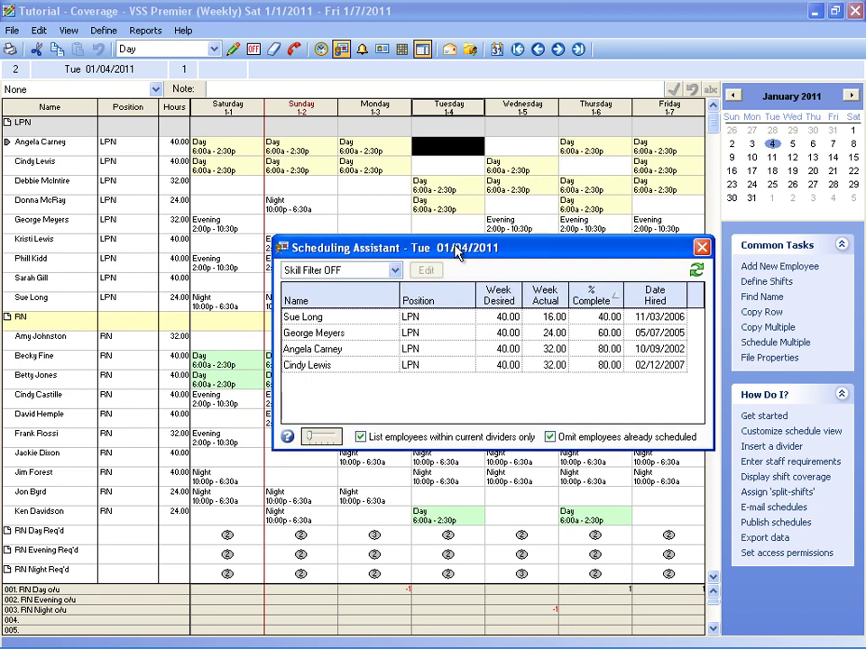
- Schedule the available LPN with the lowest % Complete for the Night 11-7 shift on Tuesday 1-4
left_click(368, 322)
left_click_drag(409, 253, 403, 358)
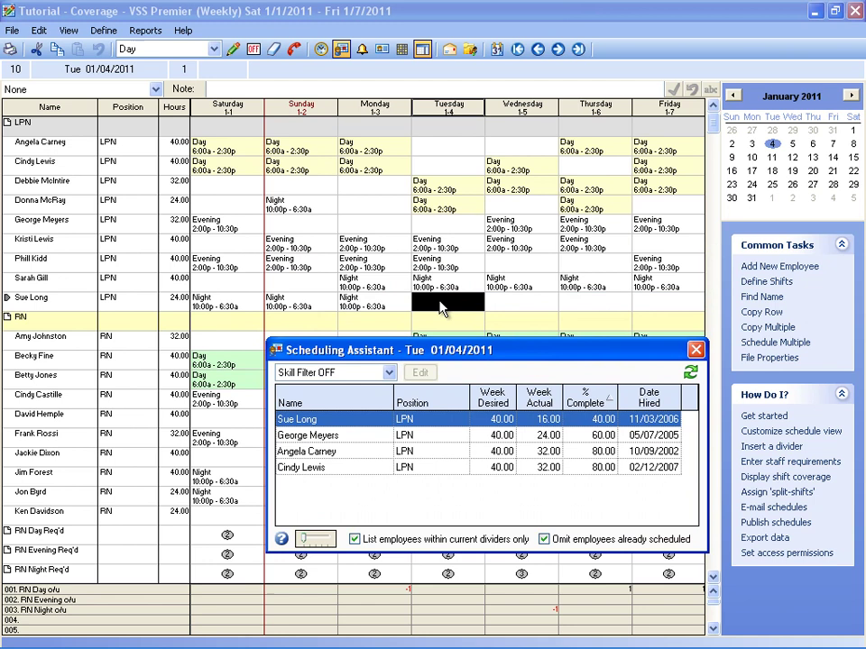
left_click(214, 49)
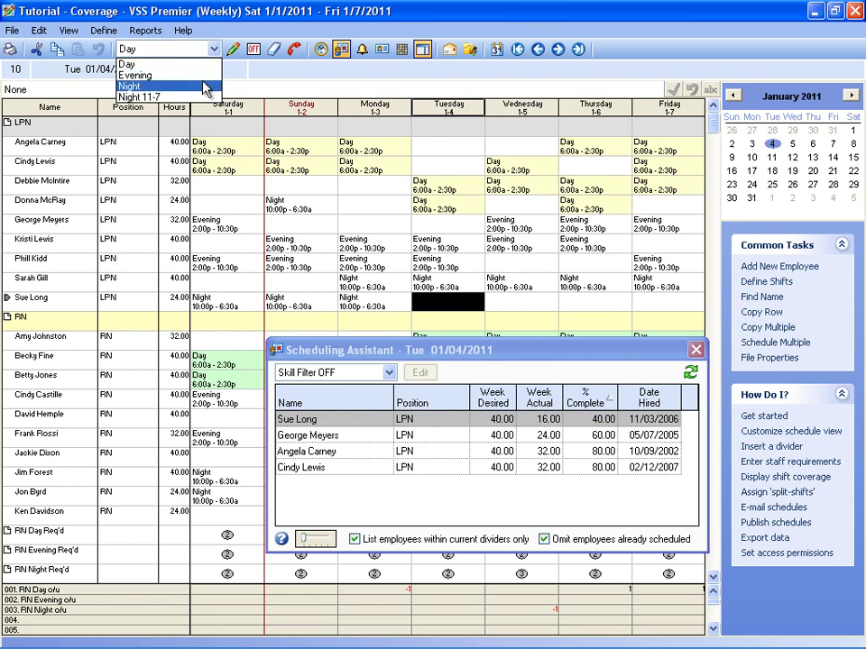
left_click(205, 97)
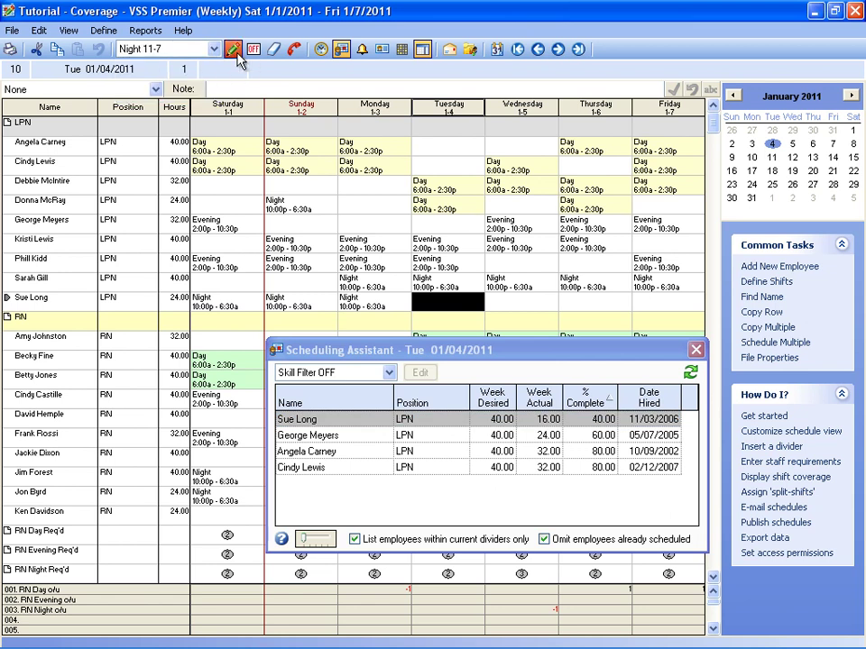
left_click(233, 50)
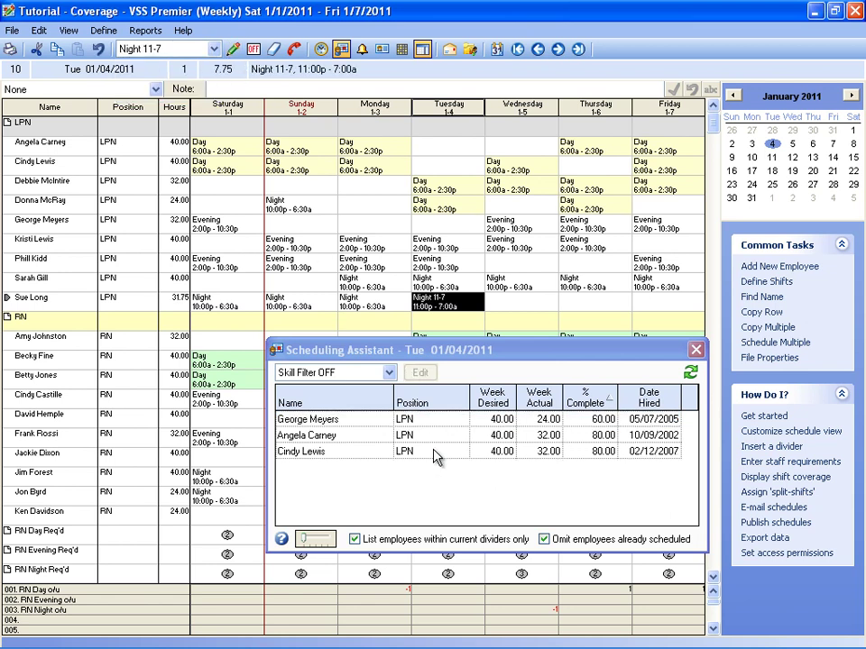